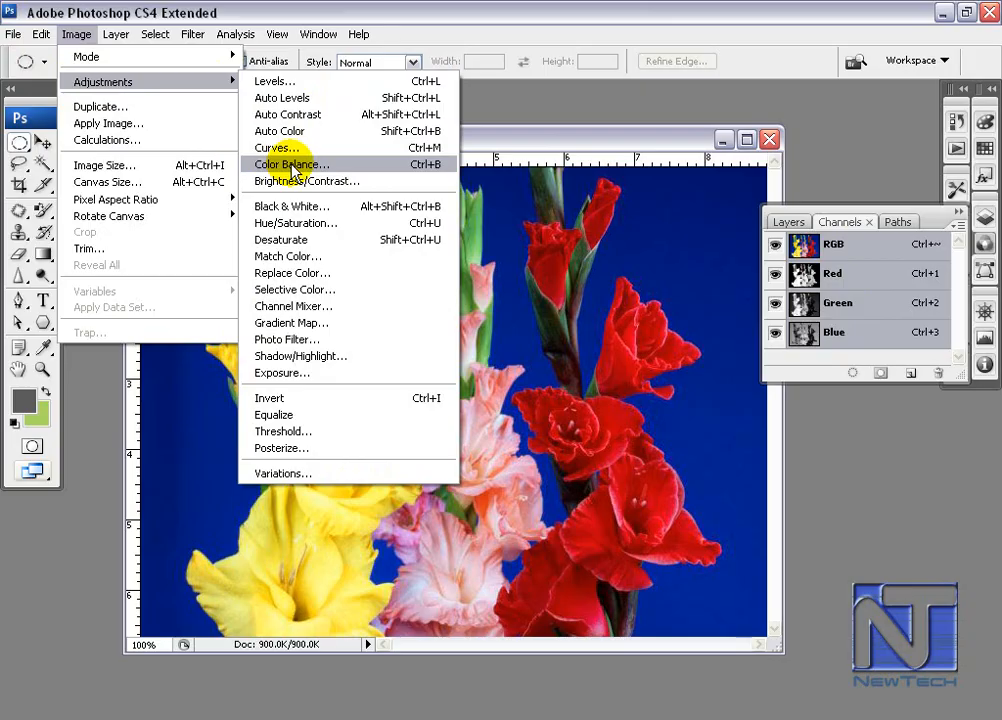
# - Open Color Balance on the flower photo and set the midtones' color levels to +24, +10 and -14
pyautogui.click(291, 166)
pyautogui.moveTo(385, 150); pyautogui.dragTo(340, 205)
pyautogui.moveTo(433, 200); pyautogui.dragTo(798, 415)
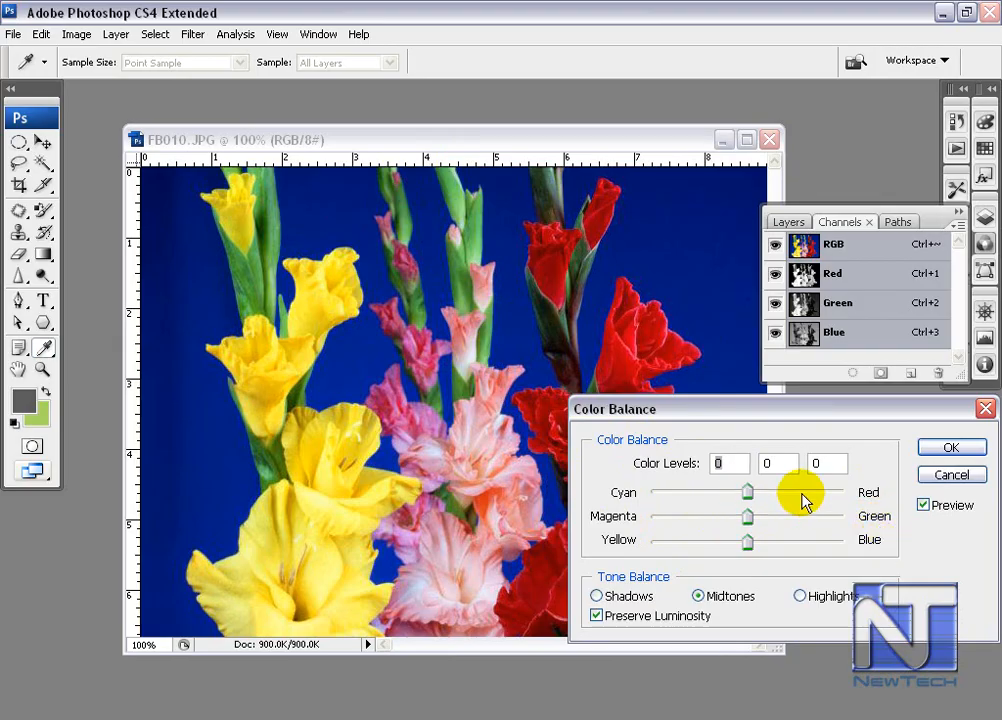
pyautogui.moveTo(787, 415); pyautogui.dragTo(716, 394)
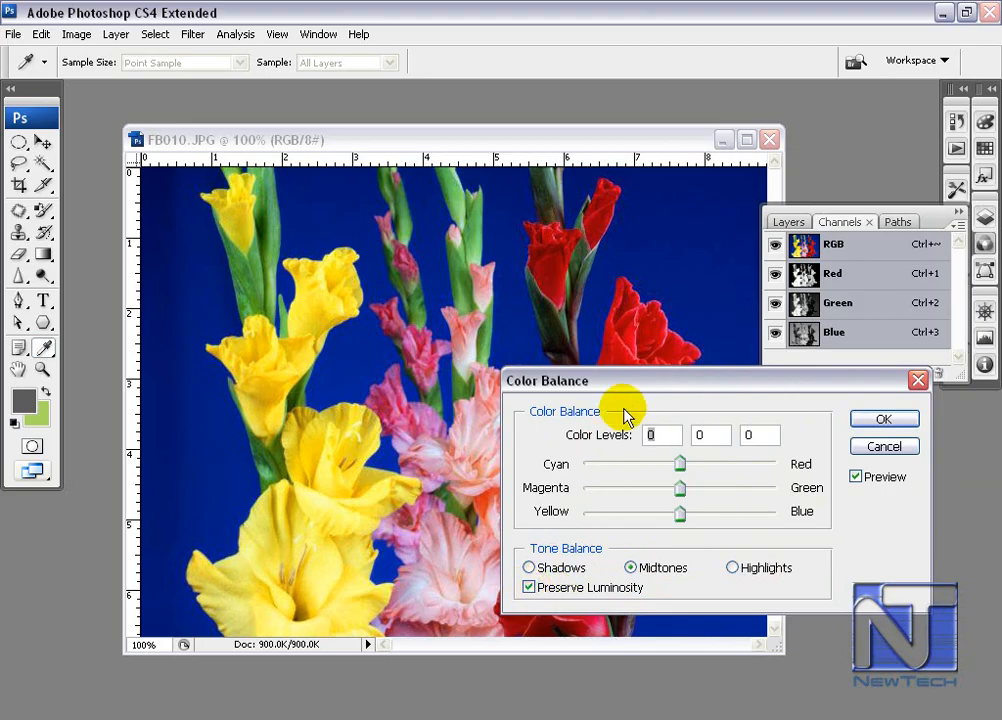
pyautogui.moveTo(632, 388); pyautogui.dragTo(691, 472)
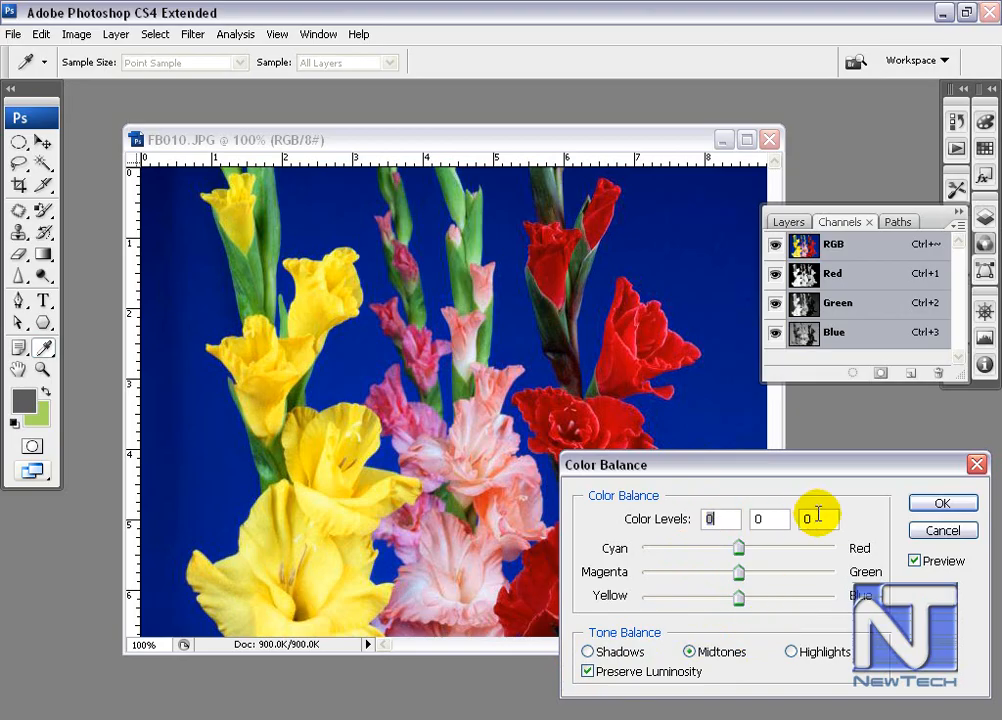
pyautogui.click(763, 519)
pyautogui.moveTo(740, 546); pyautogui.dragTo(764, 555)
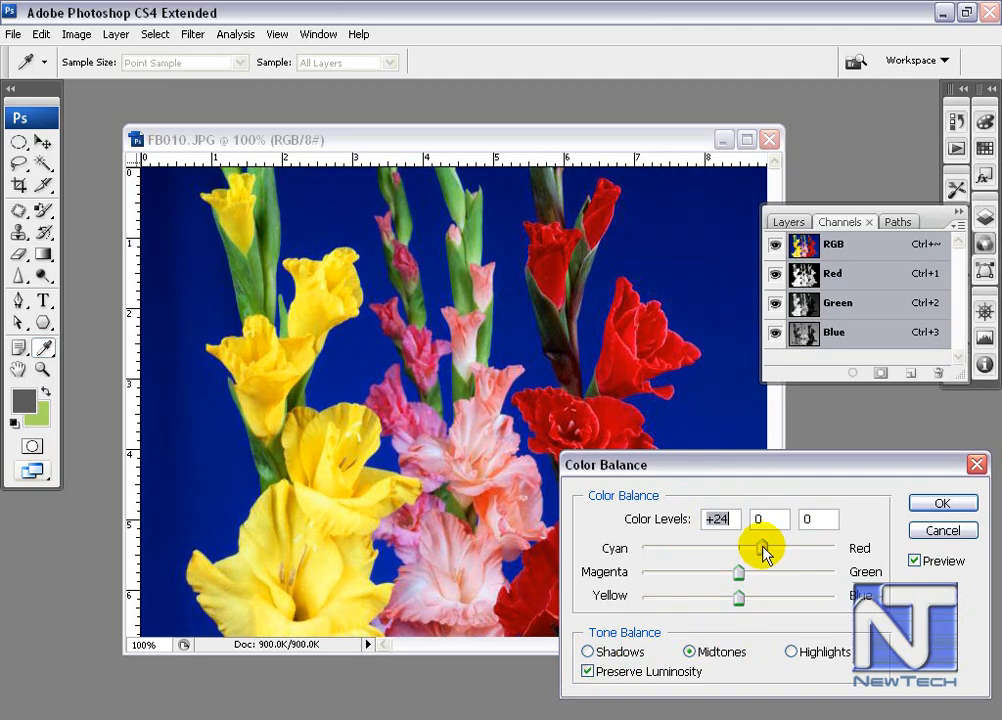
pyautogui.doubleClick(729, 520)
pyautogui.doubleClick(729, 518)
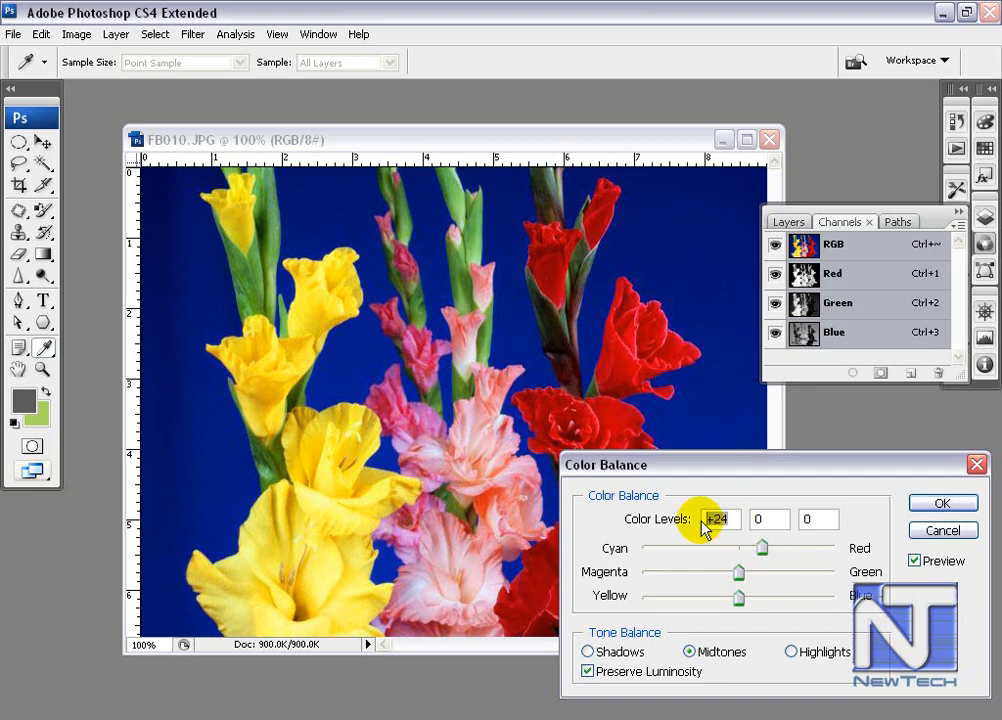
pyautogui.moveTo(740, 573); pyautogui.dragTo(704, 575)
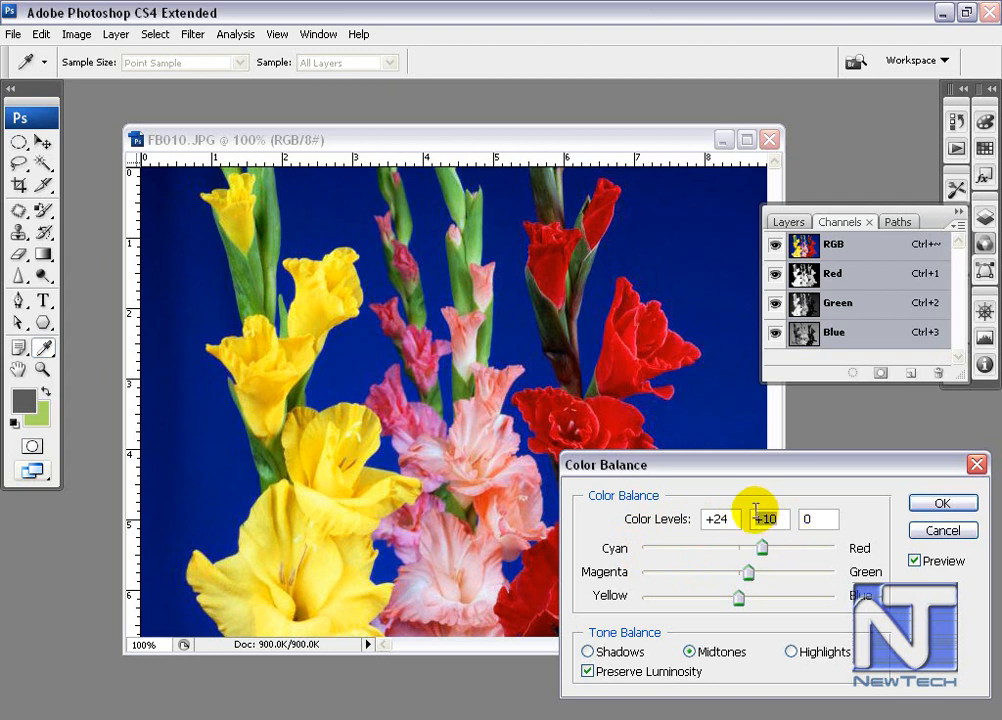
pyautogui.moveTo(738, 598); pyautogui.dragTo(724, 600)
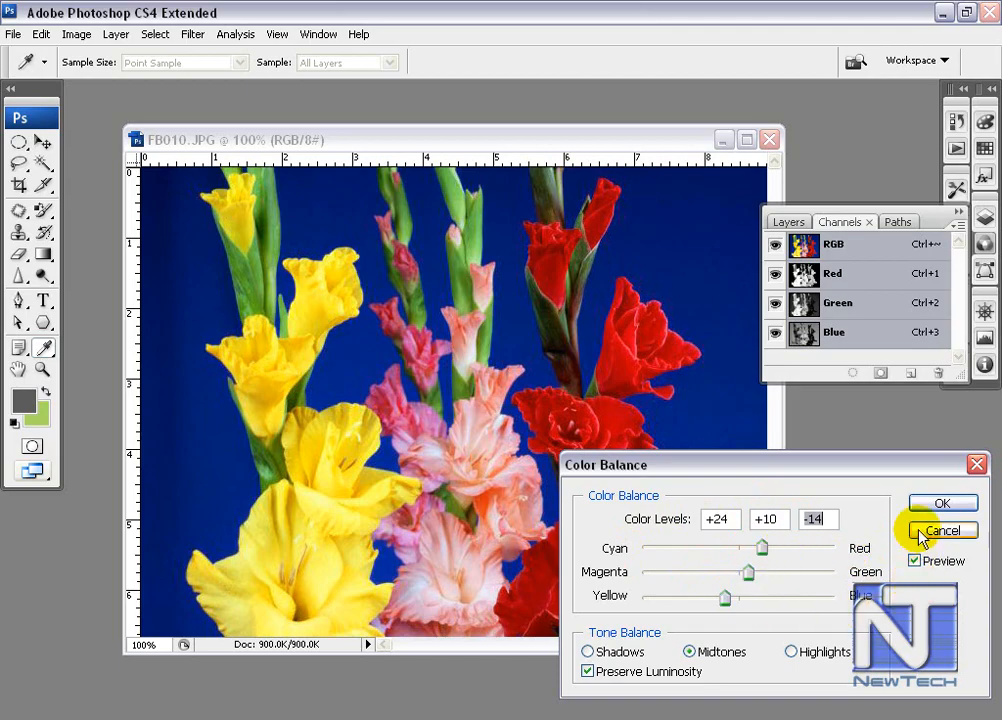
# - Set the highlights' color levels to +29 for Cyan–Red and +27 for Magenta–Green
pyautogui.moveTo(903, 472); pyautogui.dragTo(911, 446)
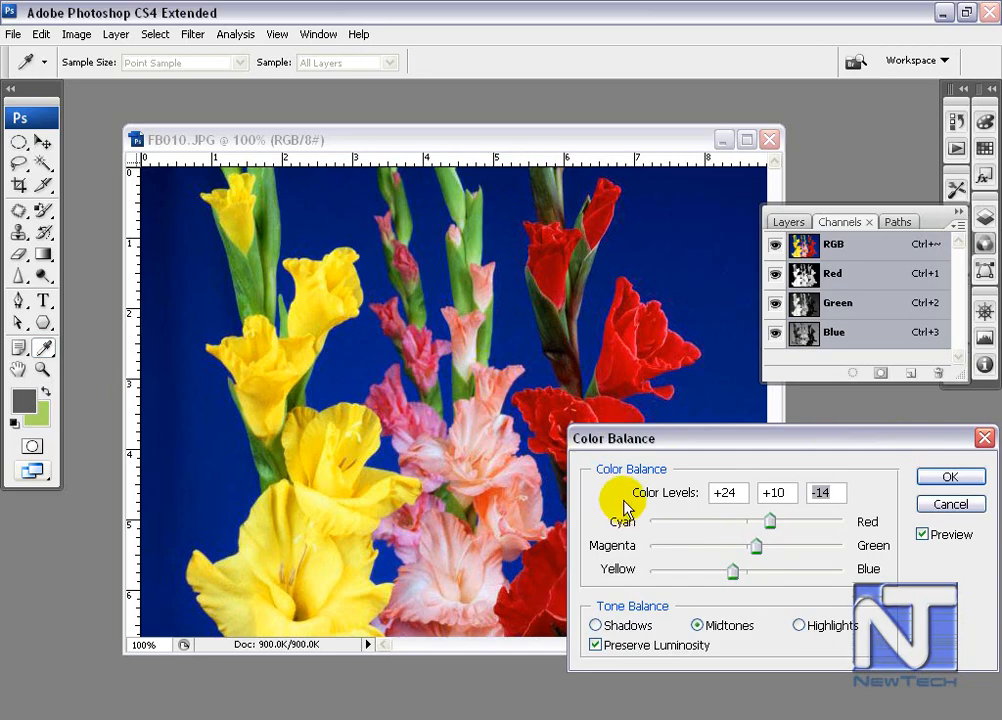
pyautogui.click(797, 624)
pyautogui.moveTo(746, 523); pyautogui.dragTo(774, 546)
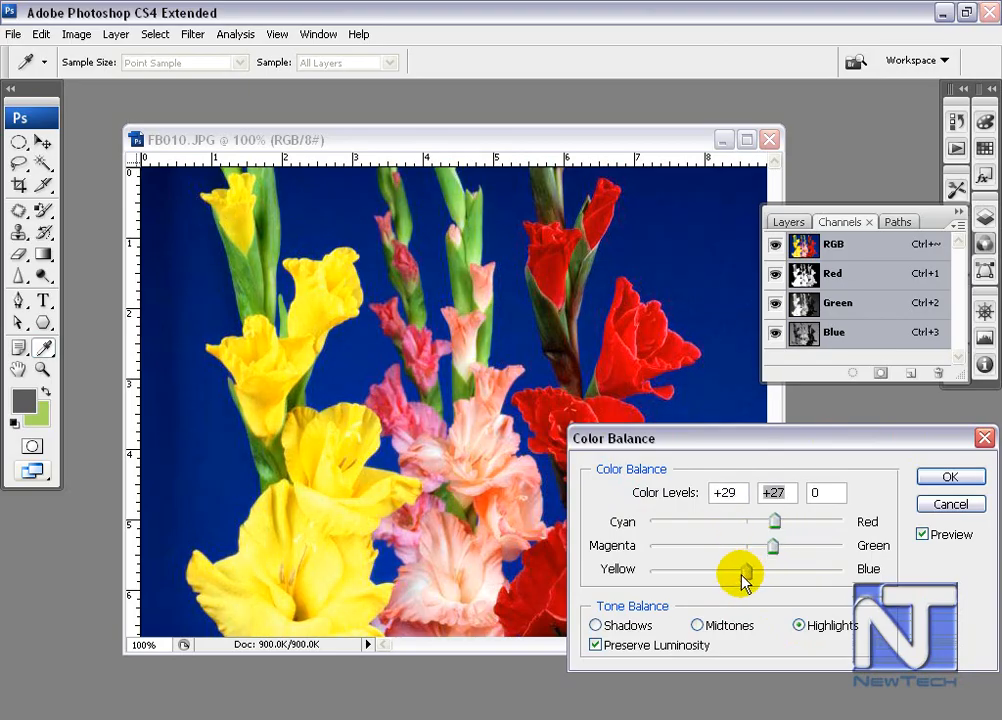
pyautogui.moveTo(737, 583); pyautogui.dragTo(742, 521)
# - Set the shadows' color levels to -17, +33 and +6, and apply the Color Balance adjustment
pyautogui.click(630, 626)
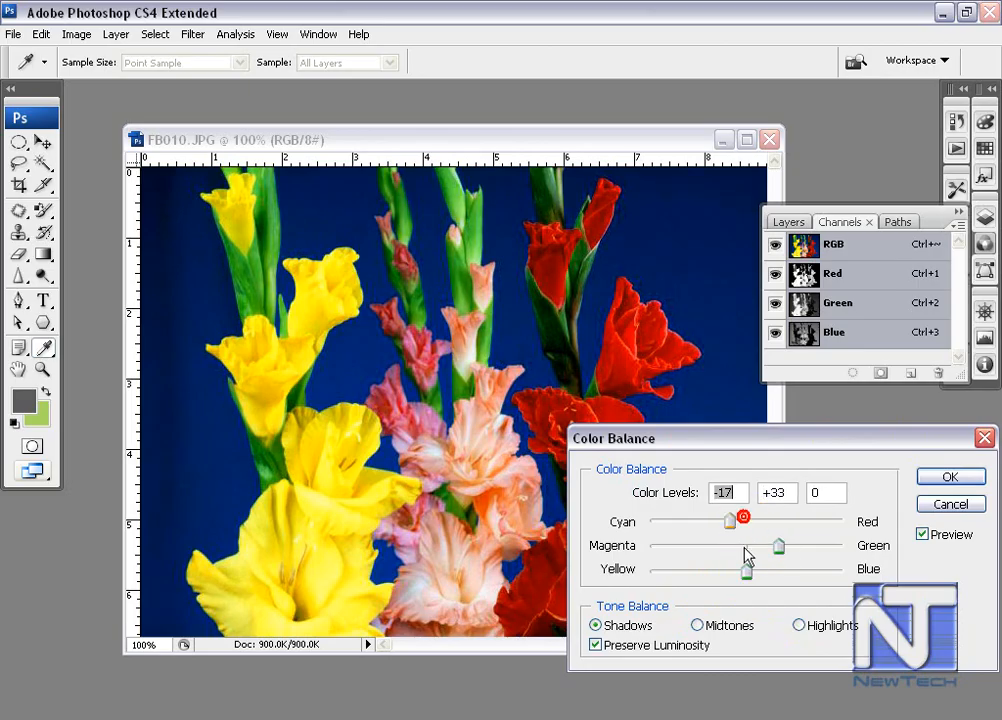
pyautogui.moveTo(749, 579)
pyautogui.mouseDown()
pyautogui.moveTo(778, 578)
pyautogui.moveTo(754, 580)
pyautogui.mouseUp()
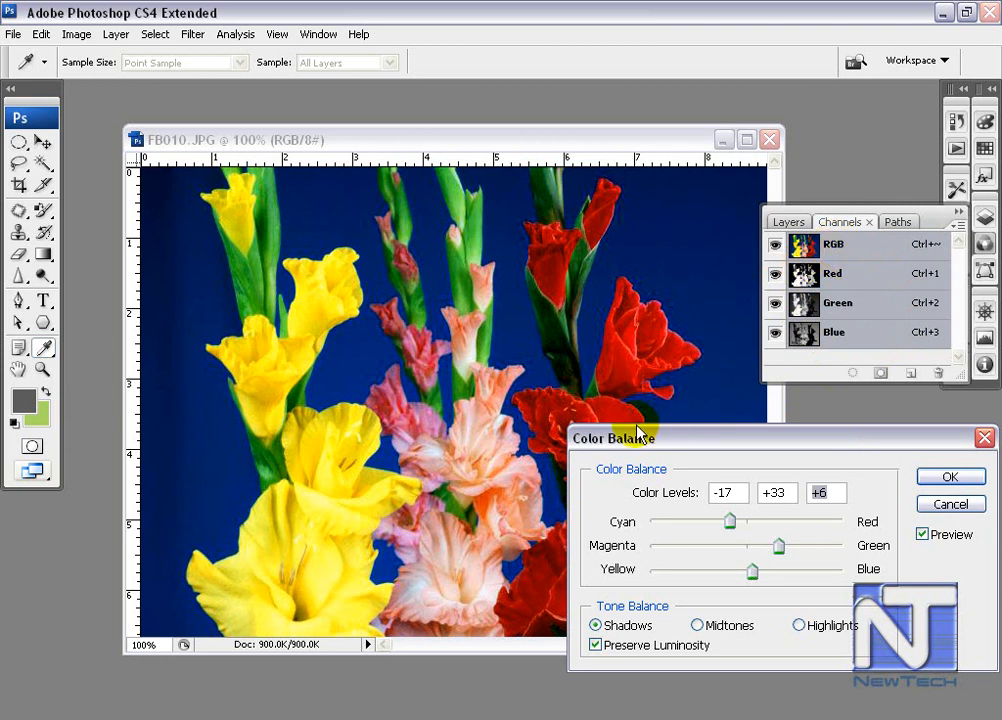
pyautogui.click(953, 478)
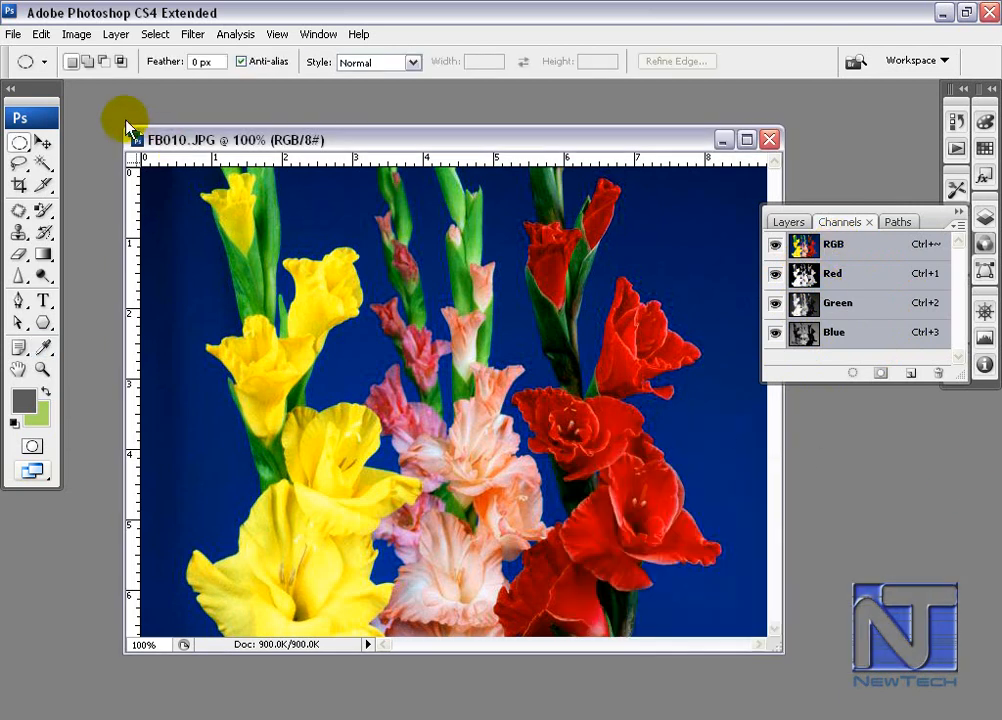
# - Add a Color Balance adjustment layer with midtone color levels of +31, -15 and +21
pyautogui.click(115, 34)
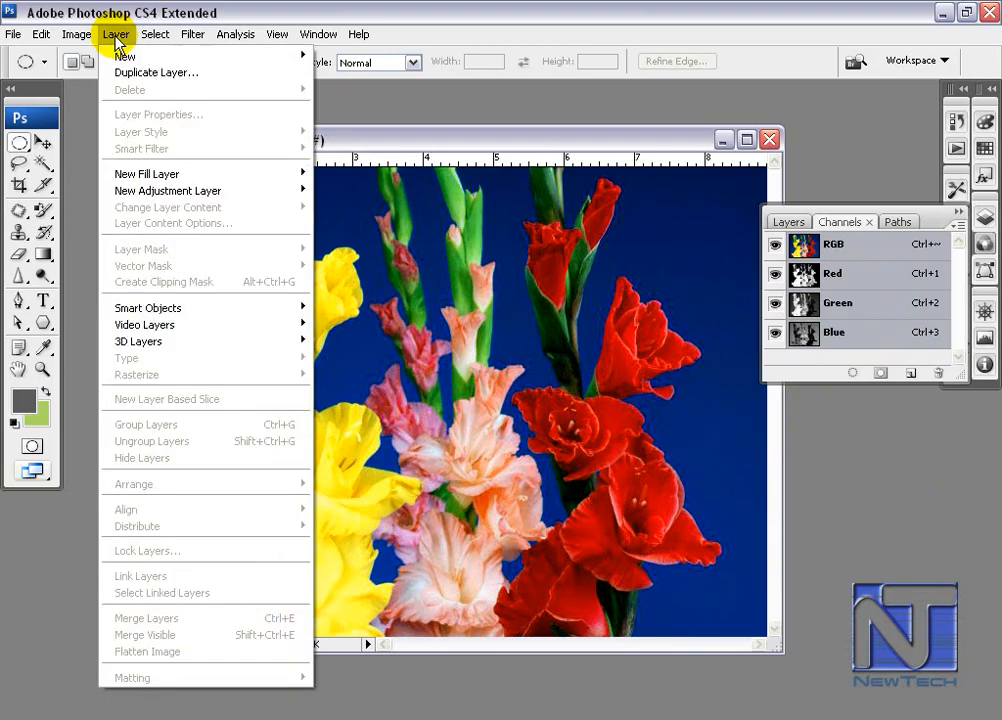
pyautogui.moveTo(225, 190)
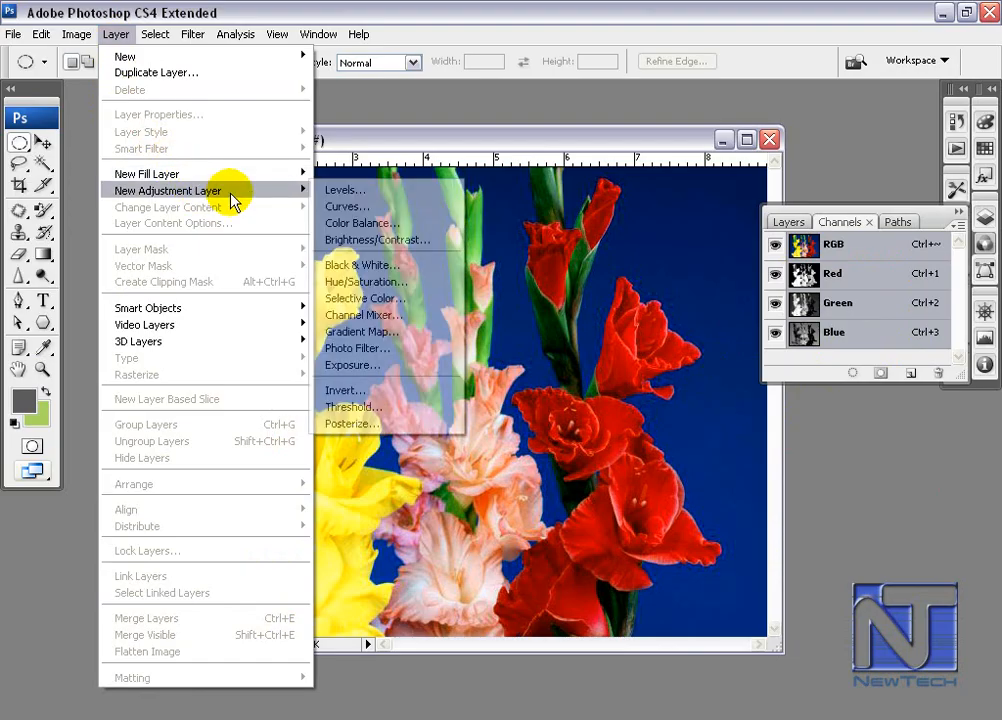
pyautogui.click(358, 223)
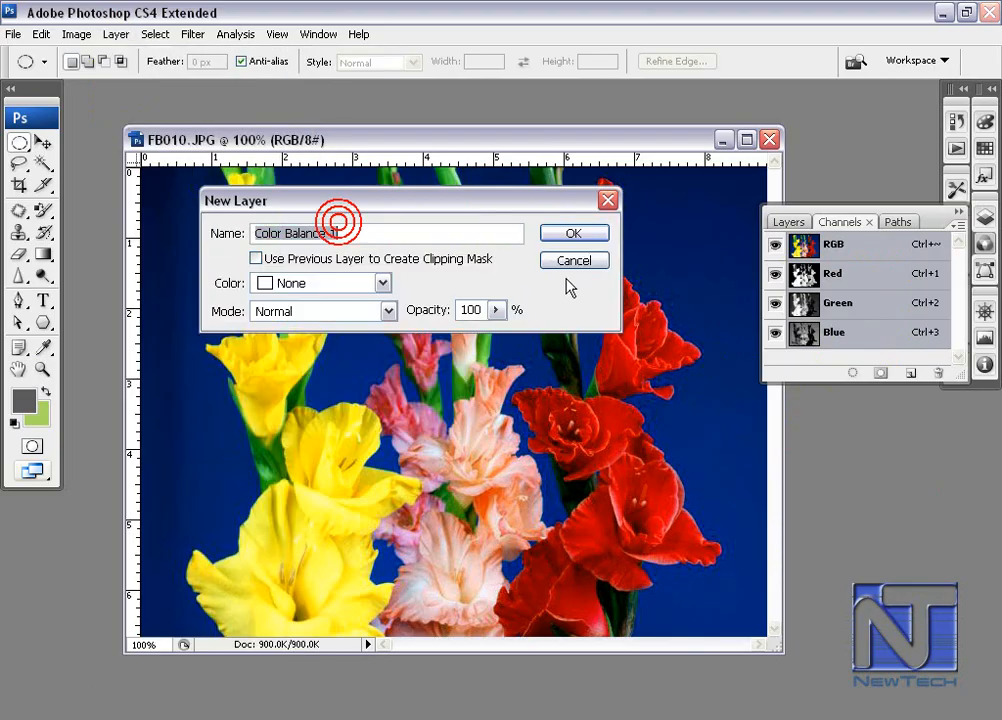
pyautogui.click(548, 230)
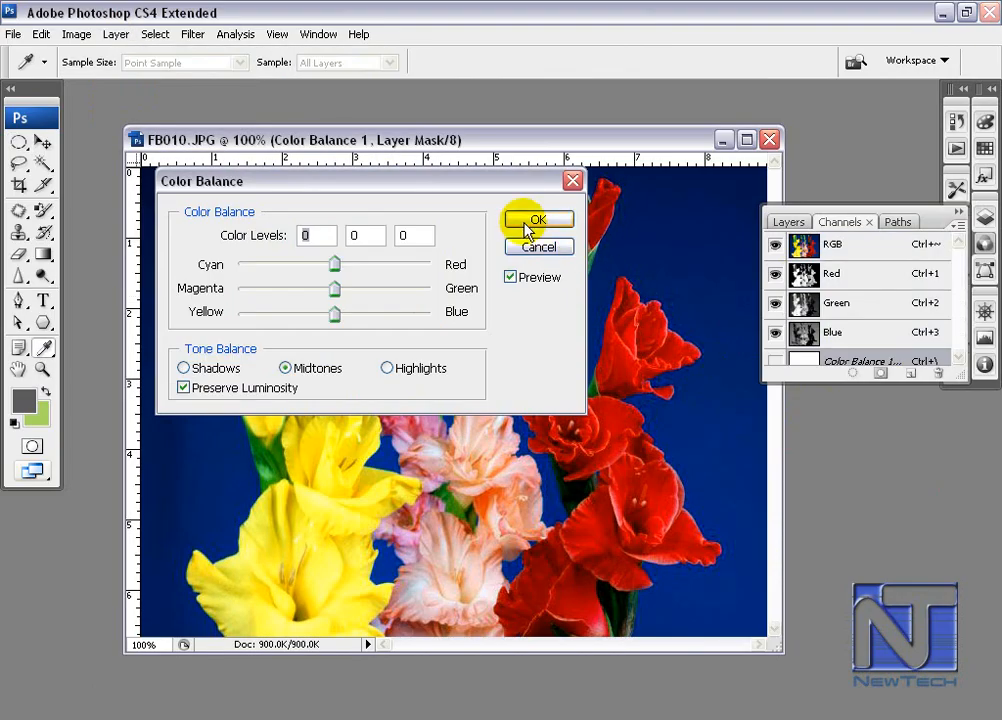
pyautogui.moveTo(483, 190); pyautogui.dragTo(920, 452)
pyautogui.click(767, 505)
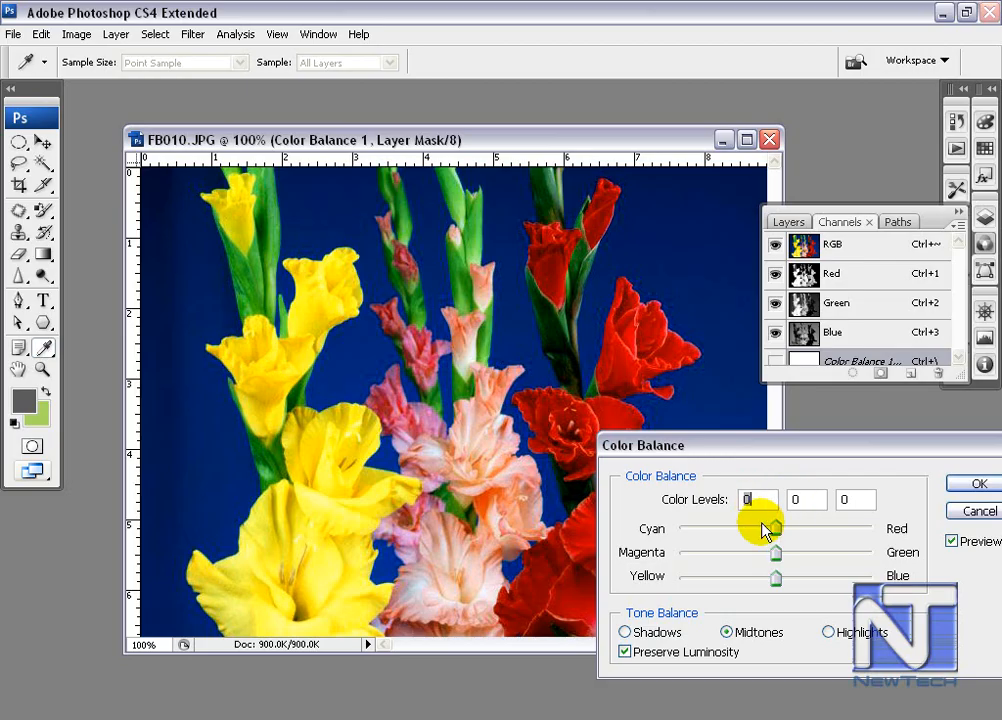
pyautogui.moveTo(827, 452); pyautogui.dragTo(786, 483)
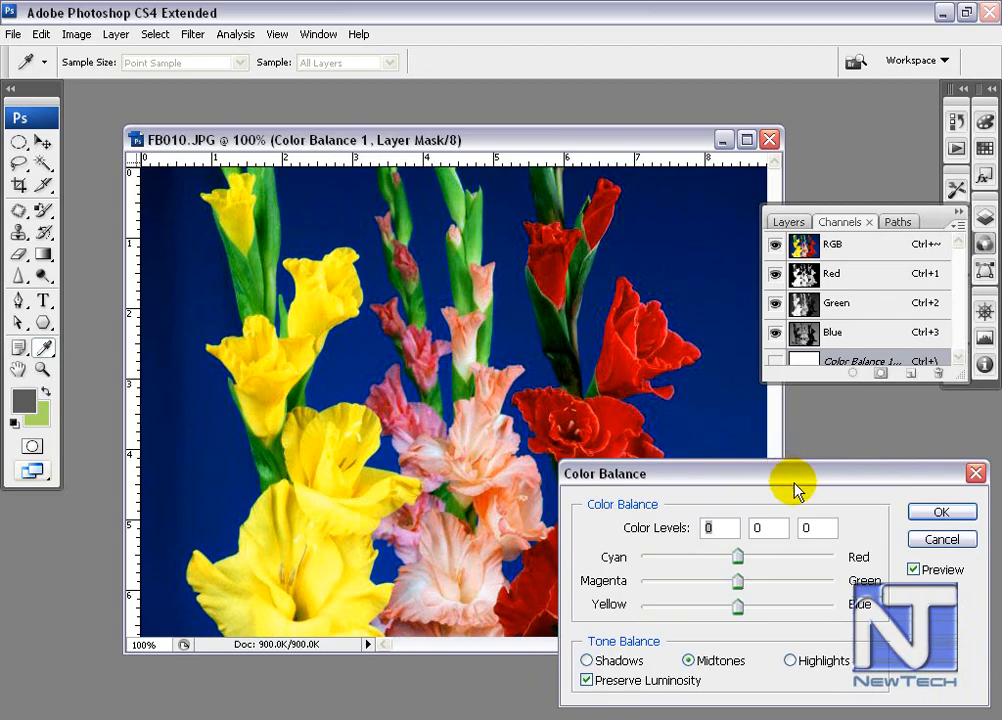
pyautogui.moveTo(738, 556); pyautogui.dragTo(722, 582)
pyautogui.moveTo(738, 606); pyautogui.dragTo(757, 606)
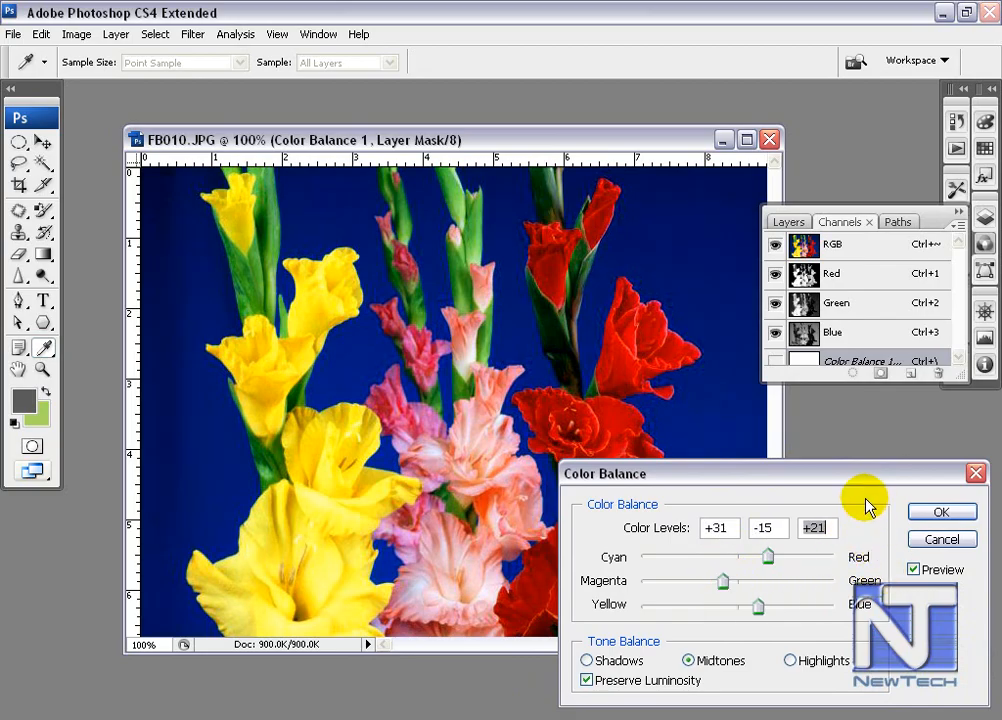
pyautogui.click(944, 516)
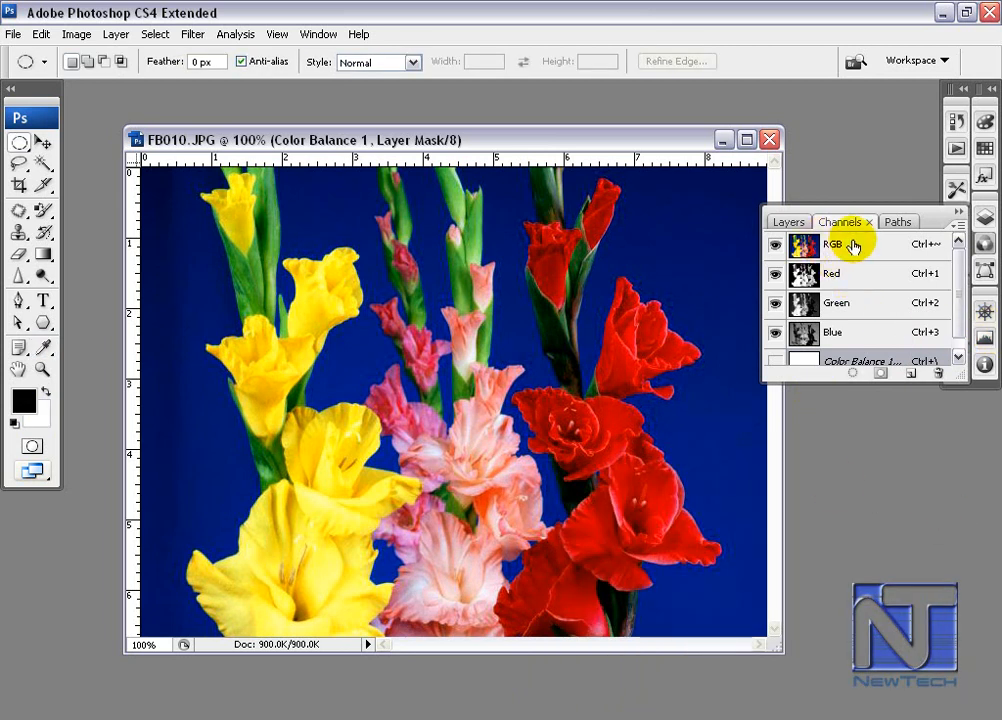
# - Edit the Color Balance adjustment layer and set its midtone color levels to -5, +21 and -14
pyautogui.click(787, 223)
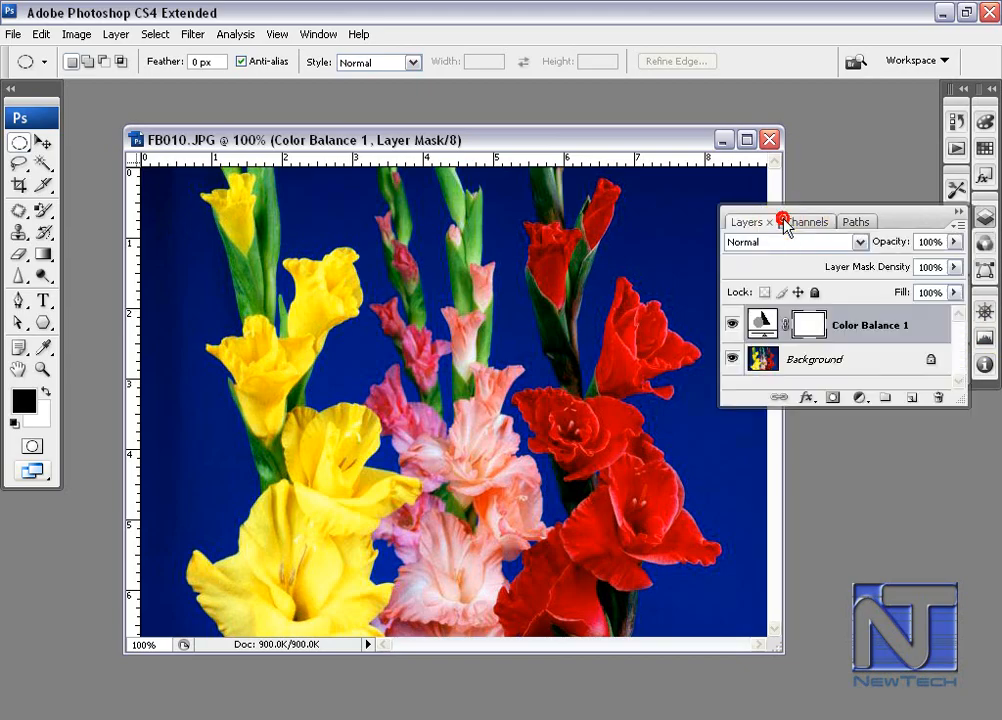
pyautogui.doubleClick(767, 330)
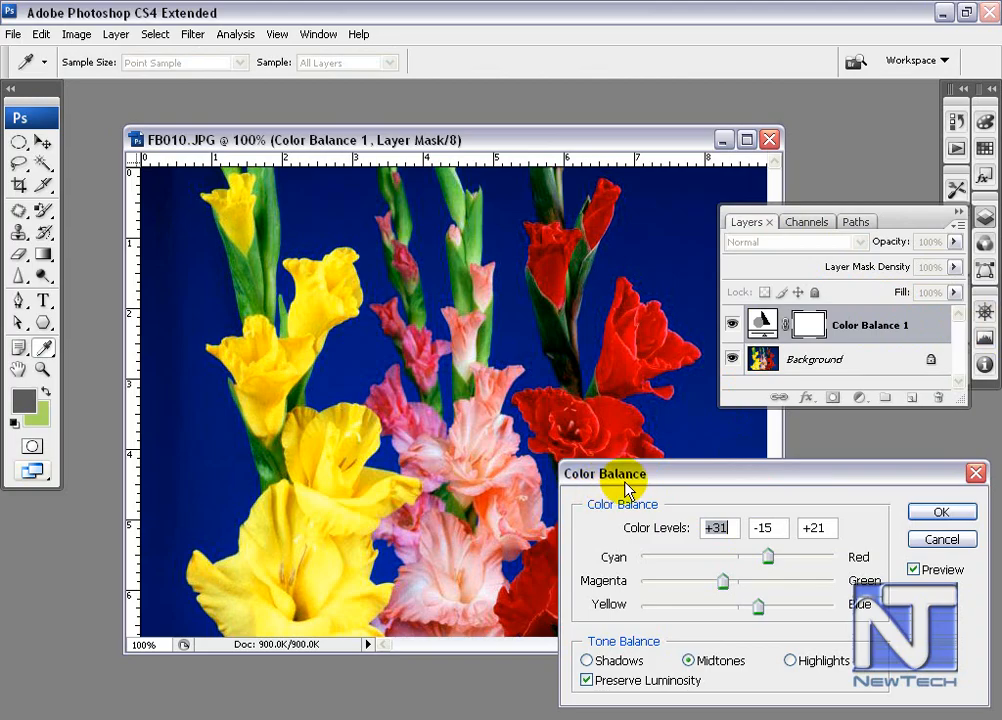
pyautogui.moveTo(776, 474); pyautogui.dragTo(780, 479)
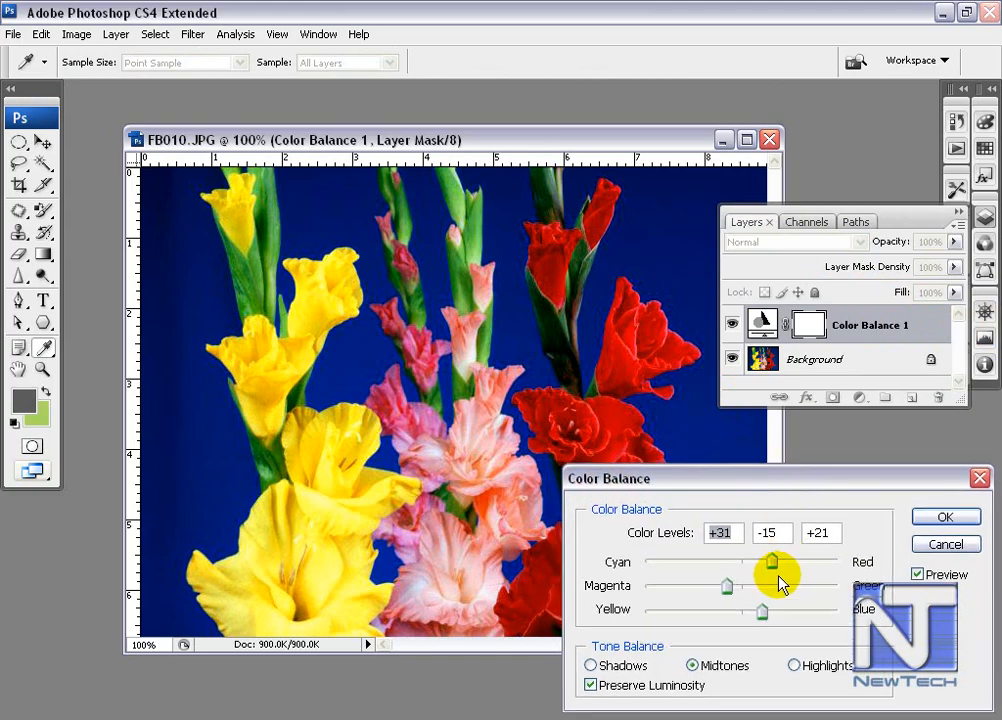
pyautogui.moveTo(772, 562); pyautogui.dragTo(730, 612)
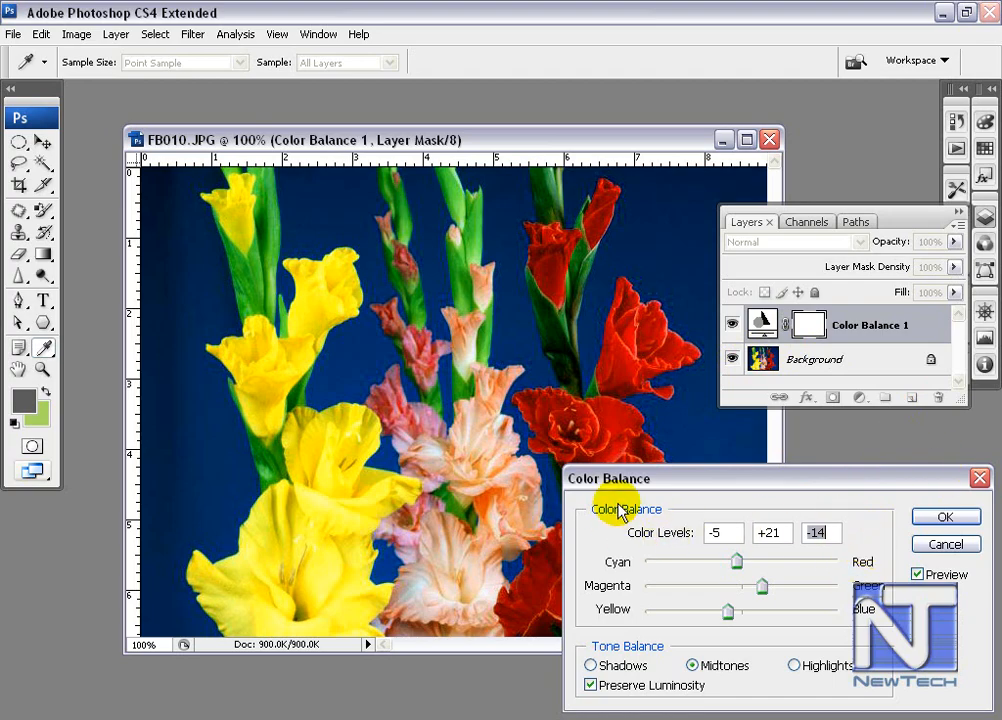
pyautogui.click(944, 518)
# - Look through the adjustment types offered for a new adjustment layer
pyautogui.click(116, 34)
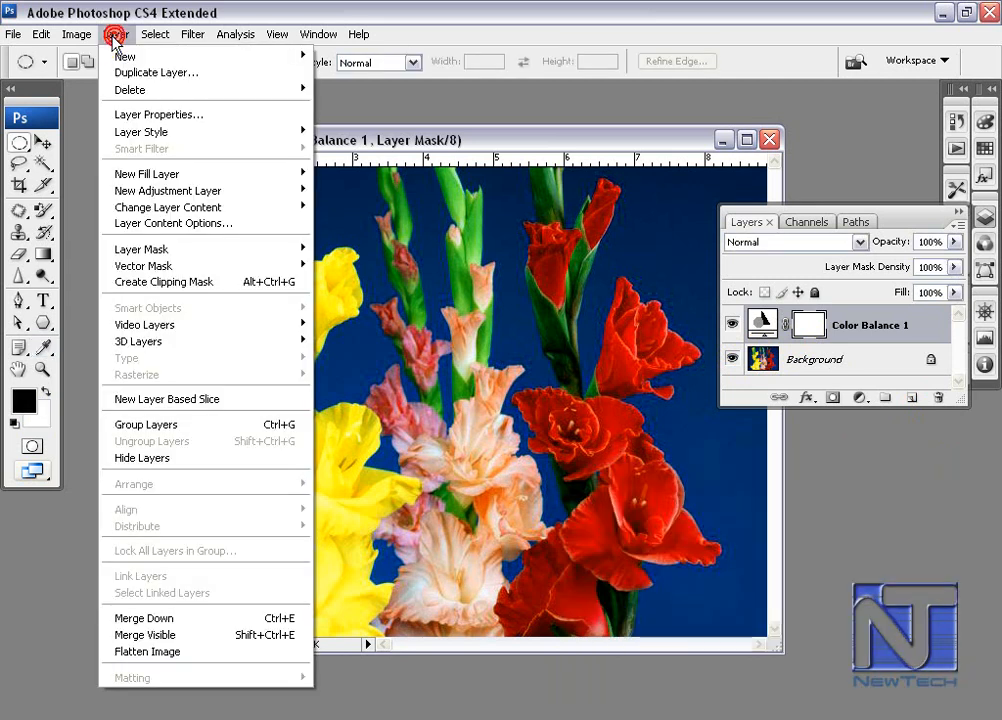
pyautogui.moveTo(216, 196)
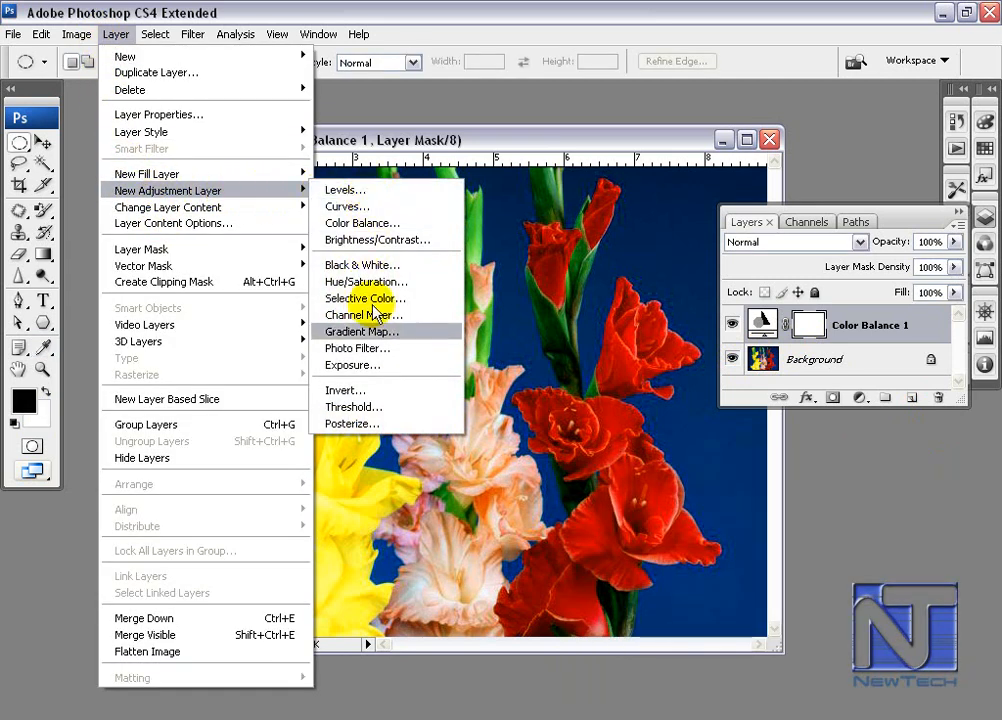